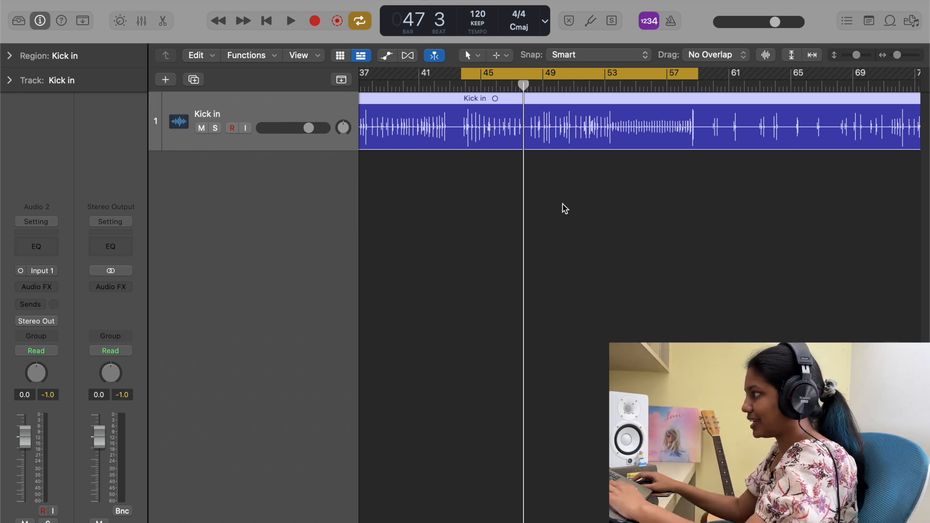
Play back the Kick in track while zooming in horizontally on its waveform
key("space")
key("super+Right")
key("super+Right")
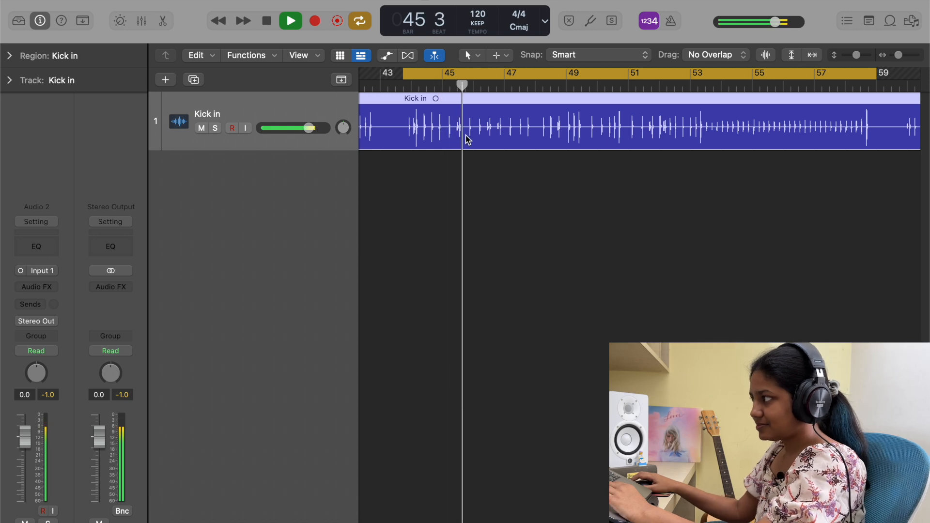
key("space")
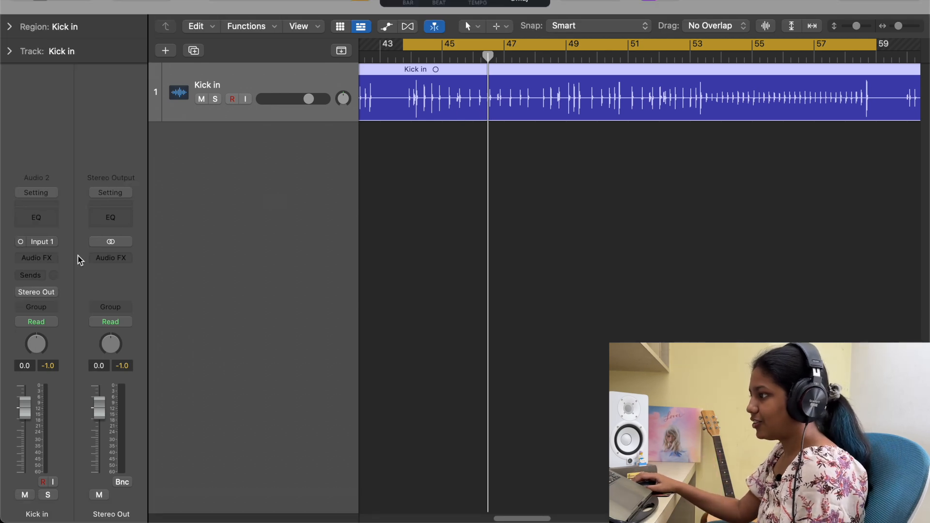
Insert a mono Noise Gate plug-in into the Kick in channel's Audio FX slot
left_click(38, 257)
mouse_move(42, 414)
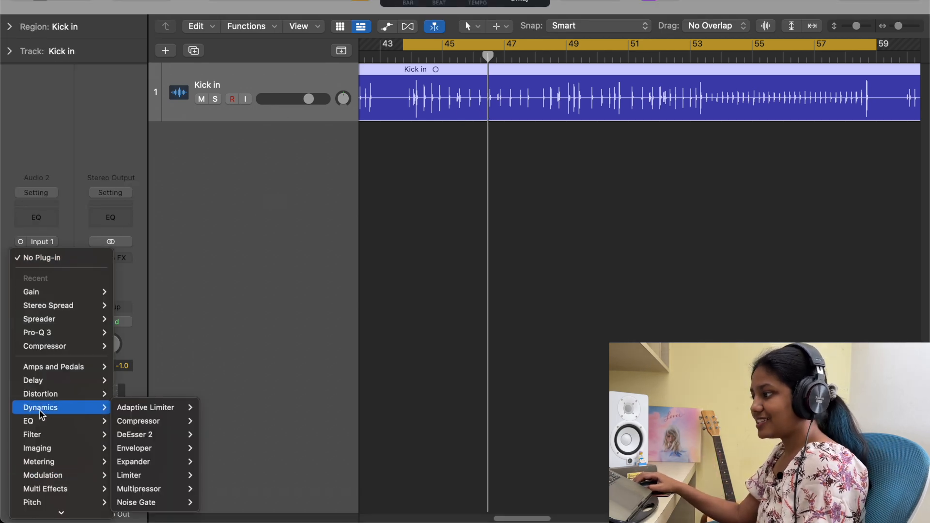
mouse_move(149, 506)
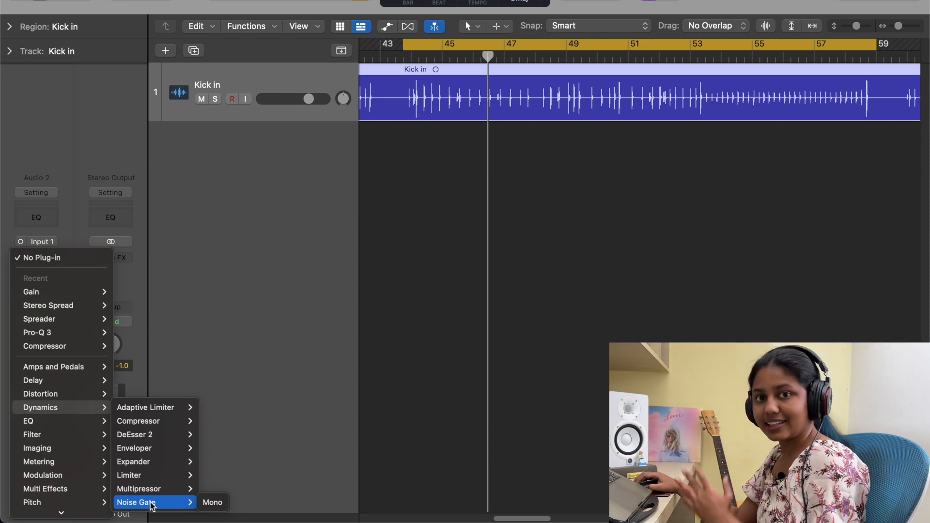
left_click(212, 502)
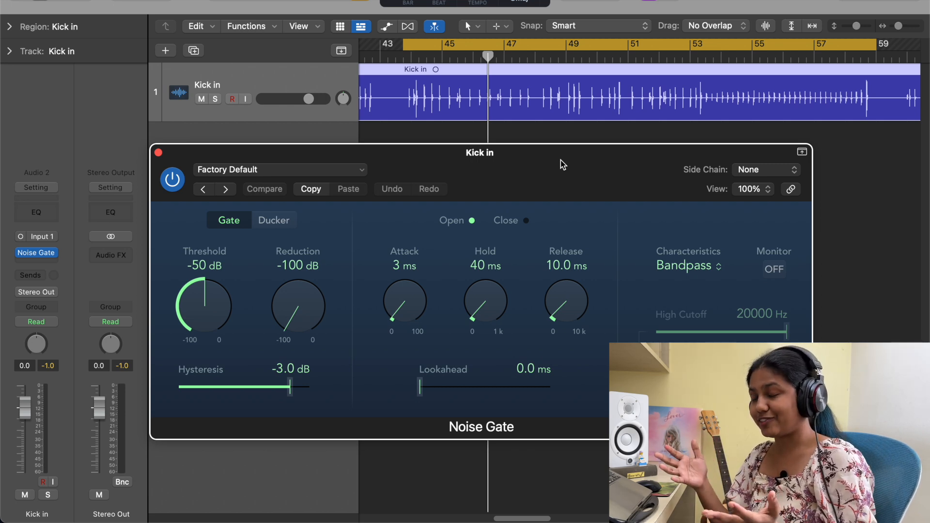
Move the Noise Gate window aside and play the track with the gate switched on
left_click_drag(559, 162, 485, 185)
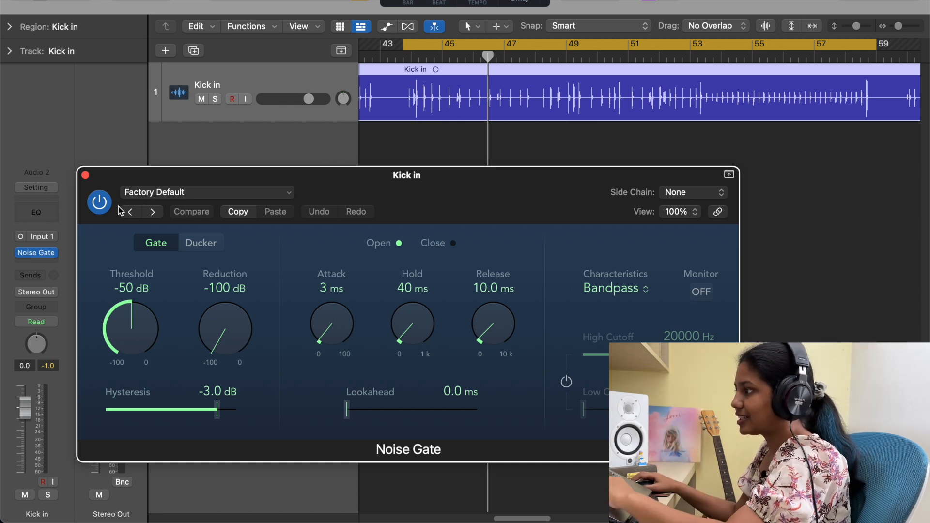
key("space")
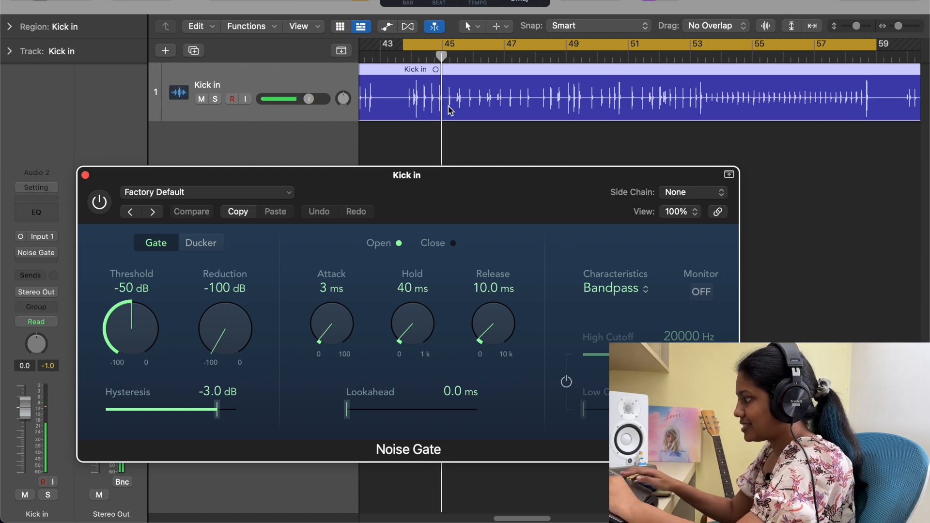
scroll(450, 109, "up", 2)
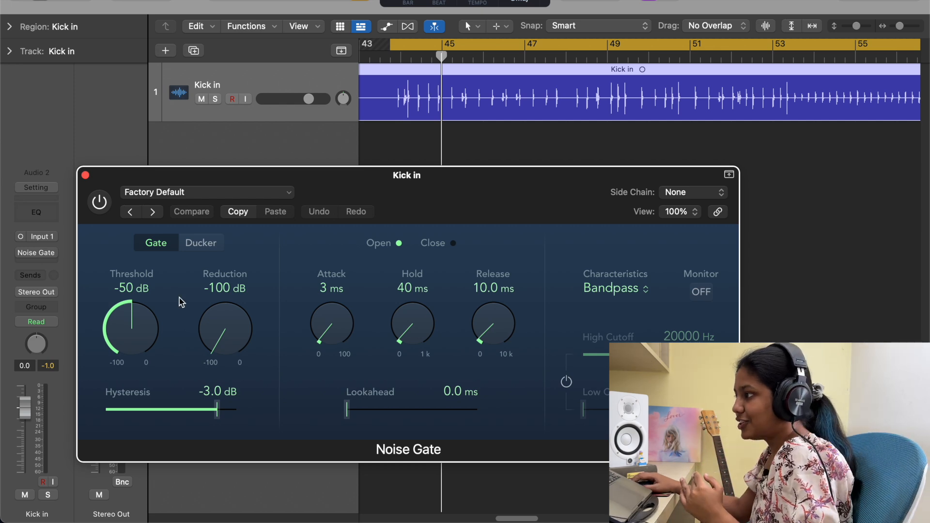
left_click(100, 202)
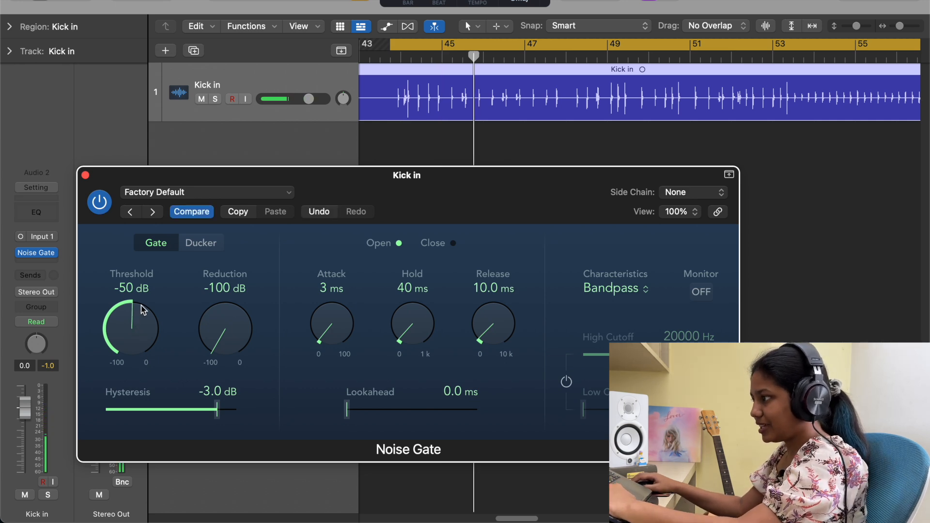
key("space")
Raise the gate threshold to -5 dB and restart playback from bar 45
left_click_drag(137, 346, 136, 315)
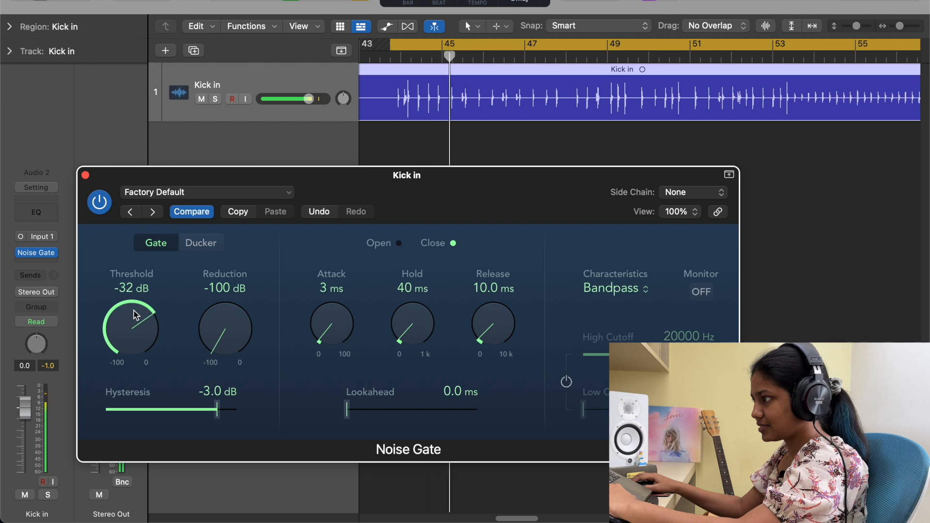
left_click_drag(135, 315, 132, 286)
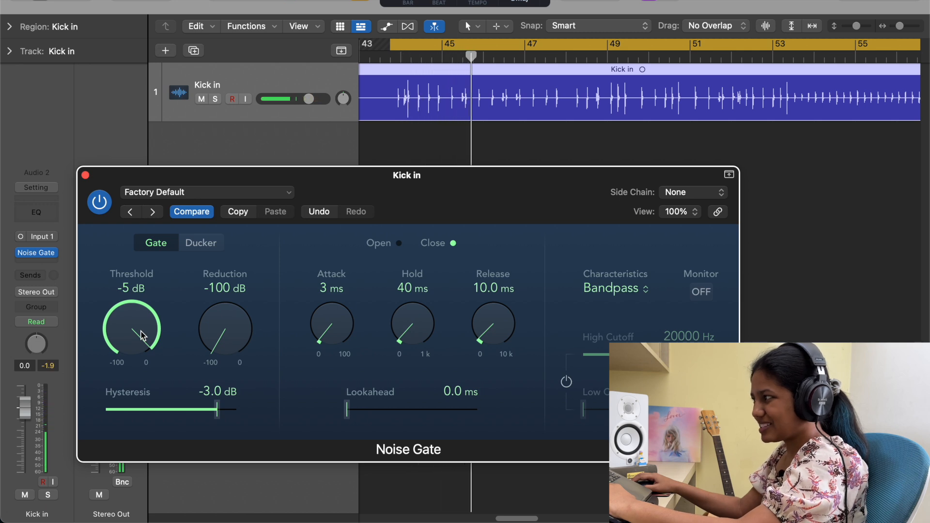
left_click(458, 57)
key("space")
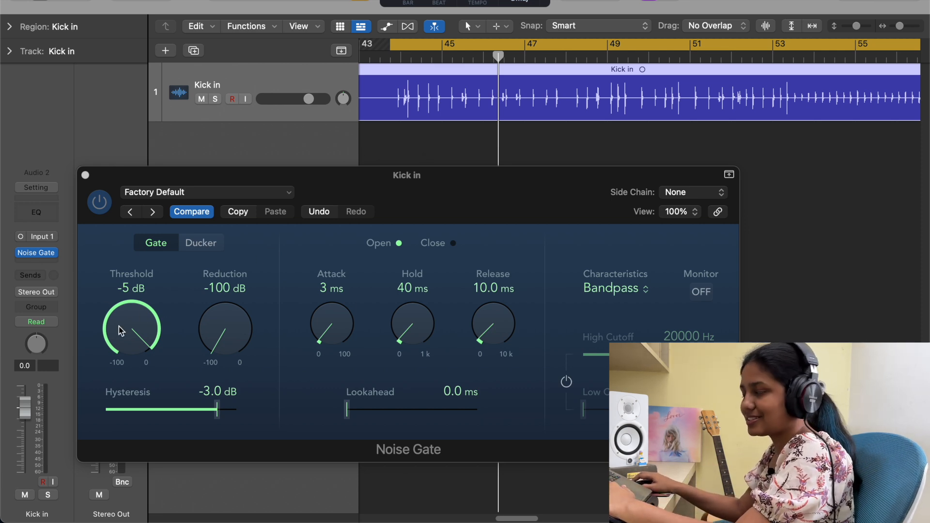
Lower the gate threshold to -39 dB while listening to the kick
key("space")
left_click_drag(120, 330, 129, 376)
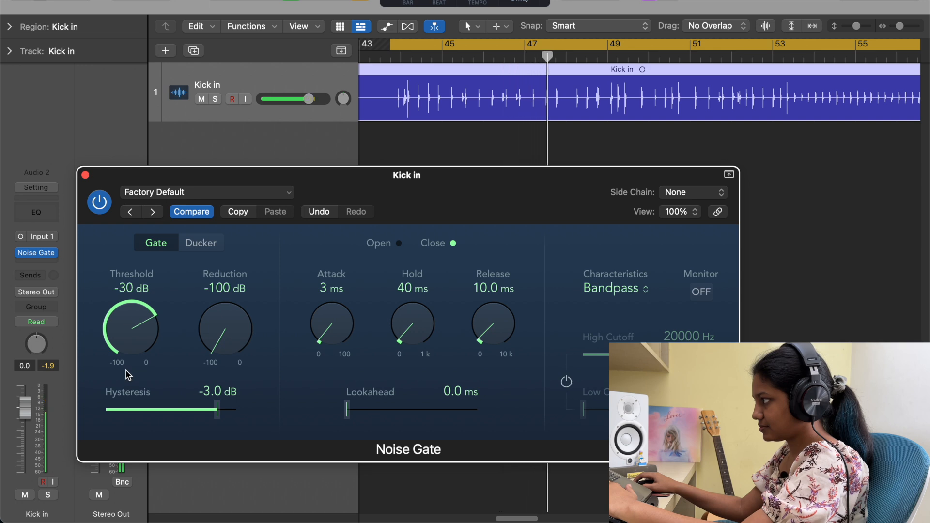
left_click_drag(127, 377, 129, 390)
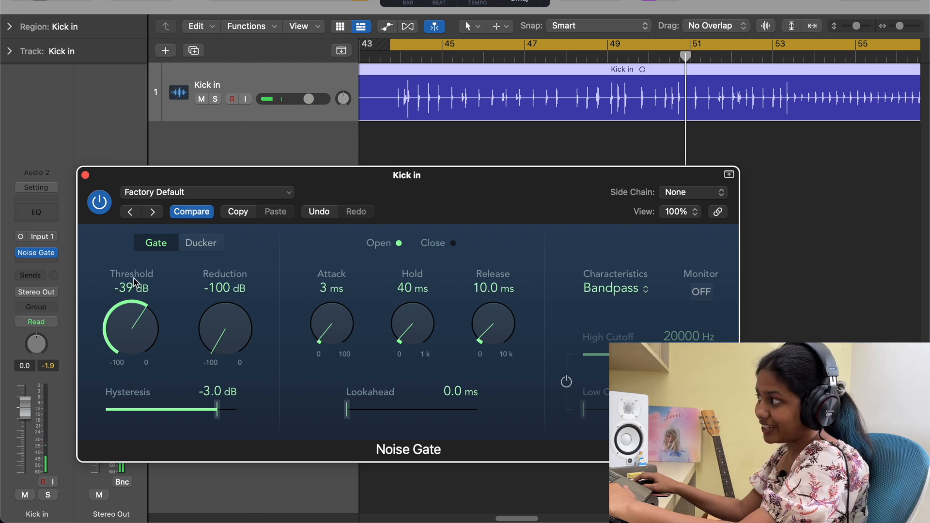
key("space")
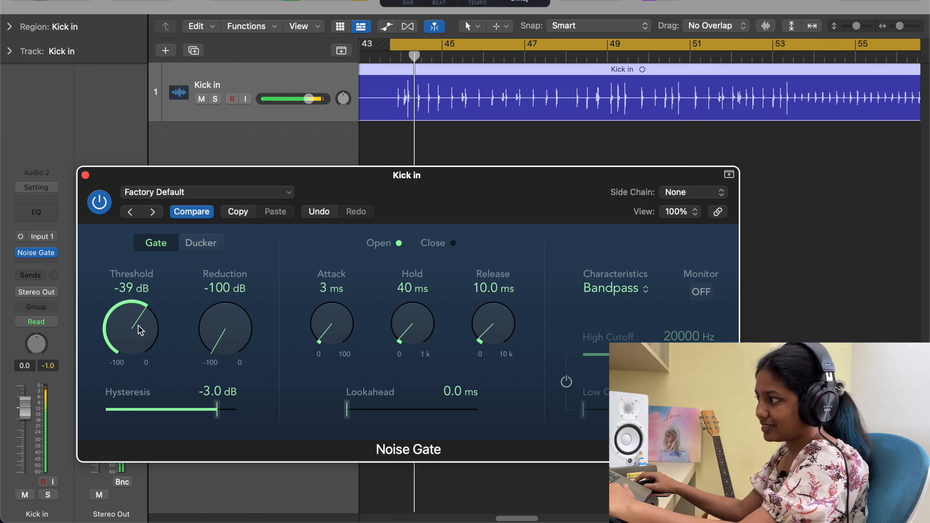
Set the threshold to -32 dB and the reduction to -79 dB while listening
left_click_drag(140, 329, 140, 320)
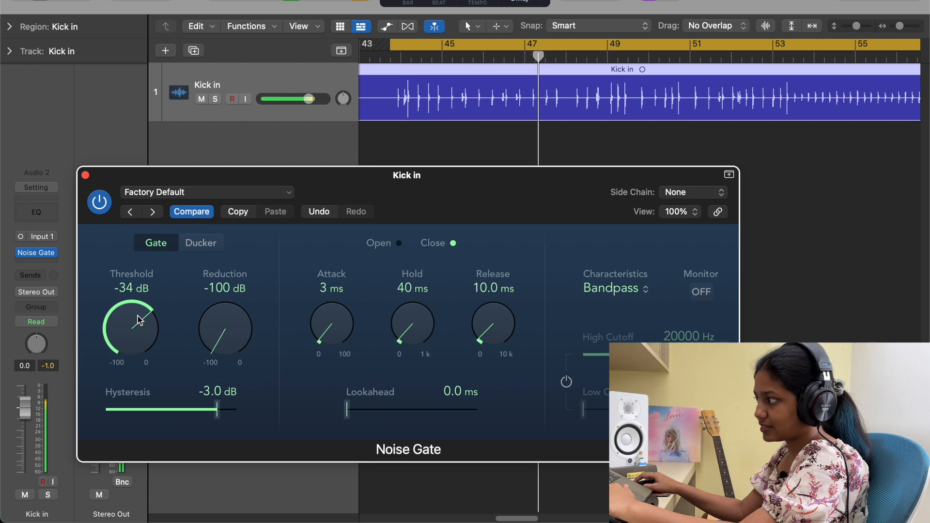
left_click_drag(140, 321, 139, 316)
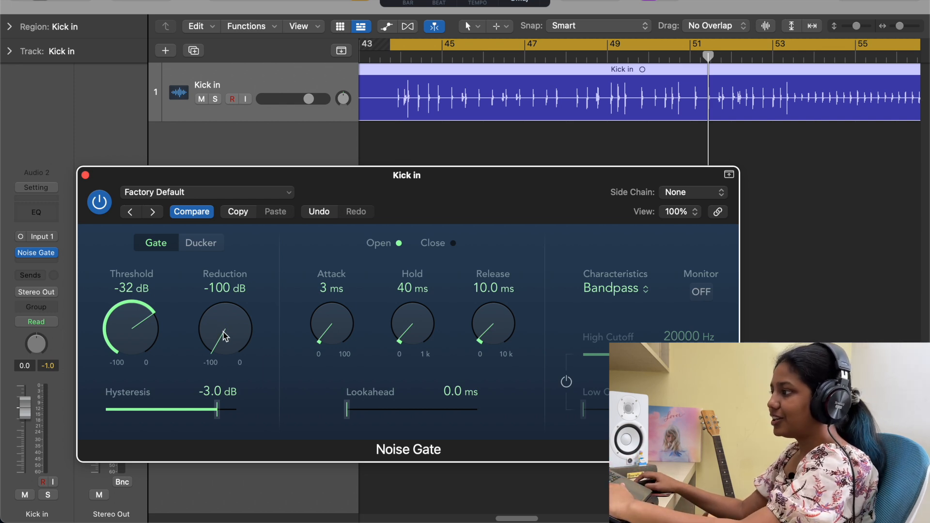
left_click_drag(215, 331, 215, 317)
key("space")
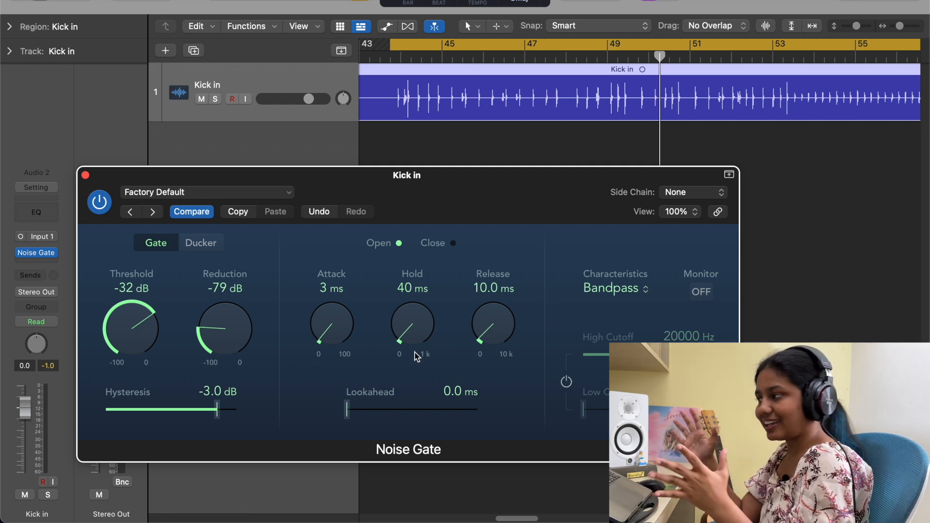
Fine-tune the gate to threshold -33 dB, reduction -76 dB, attack 12 ms, hold 30 ms and release 120.1 ms
key("space")
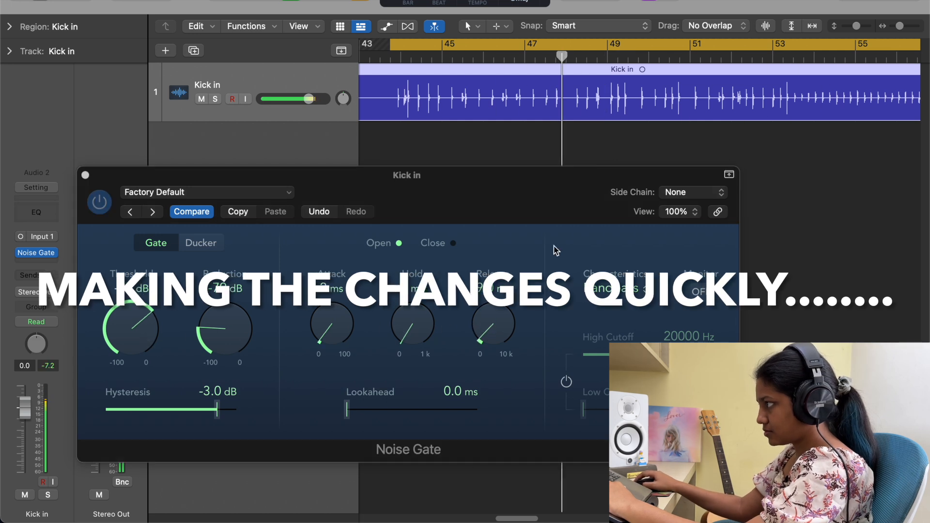
left_click_drag(139, 328, 139, 325)
mouse_move(222, 324)
left_mouse_down()
mouse_move(222, 309)
mouse_move(222, 329)
left_mouse_up()
left_click_drag(489, 318, 489, 321)
left_click(504, 108)
left_click(506, 190)
key("space")
key("space")
key("space")
key("space")
left_click_drag(140, 321, 140, 319)
left_click_drag(493, 325, 493, 323)
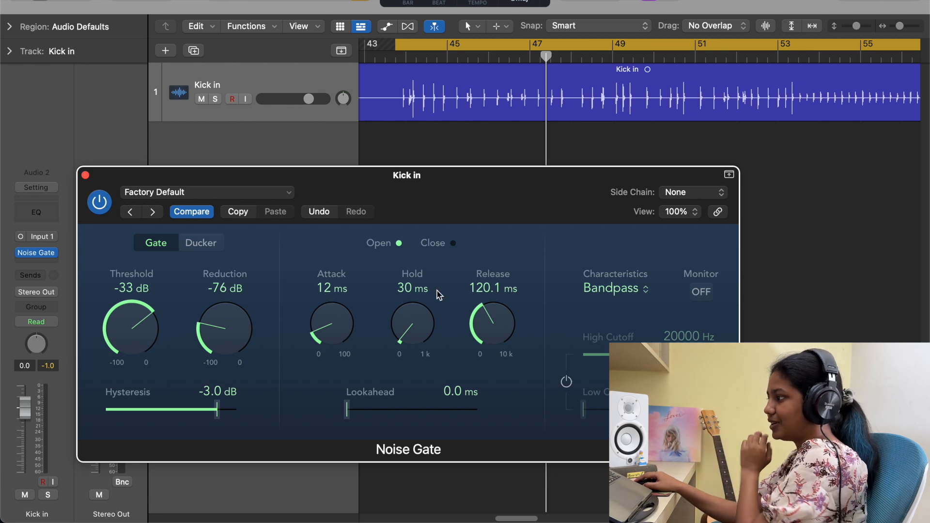
Compare playback with the Noise Gate bypassed and switched back on
left_click(100, 202)
key("space")
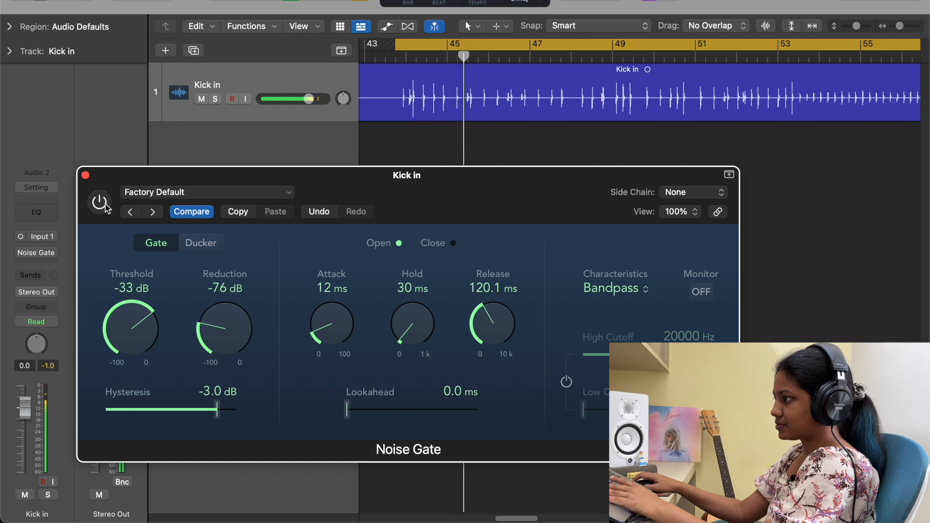
left_click(105, 206)
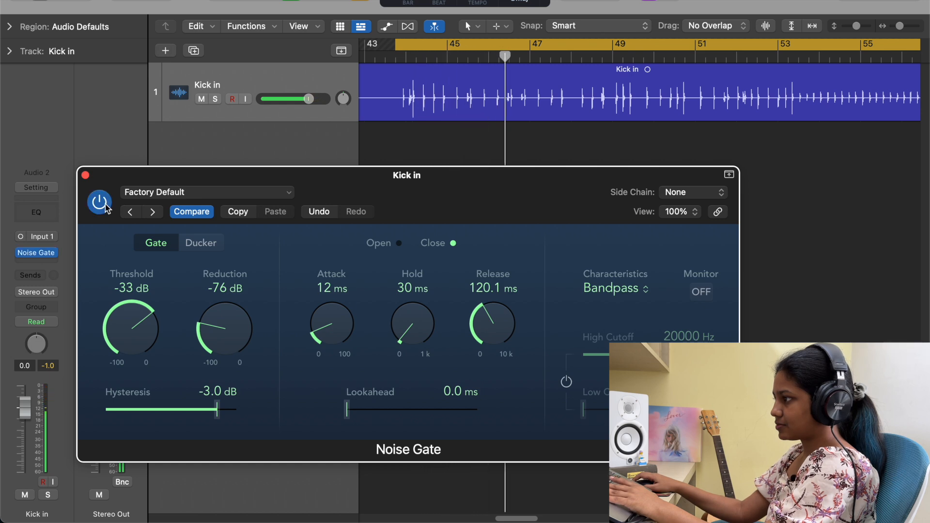
key("space")
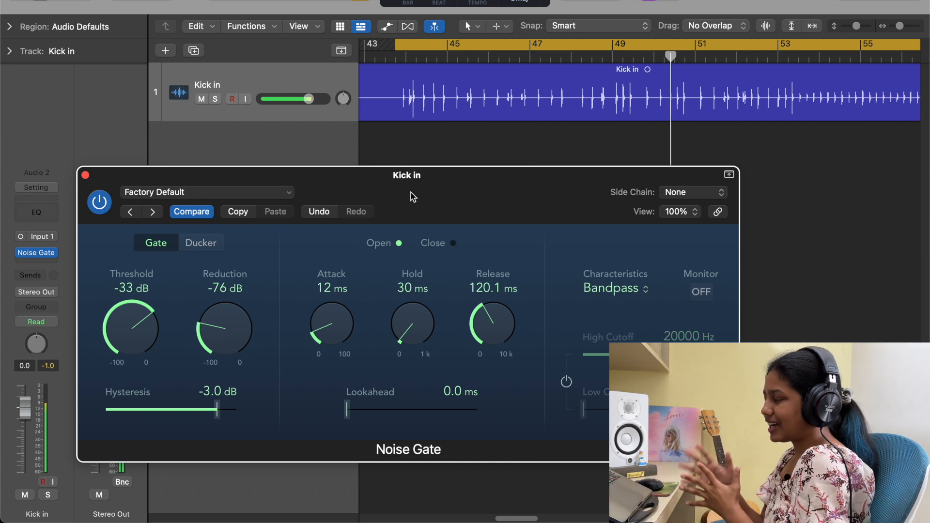